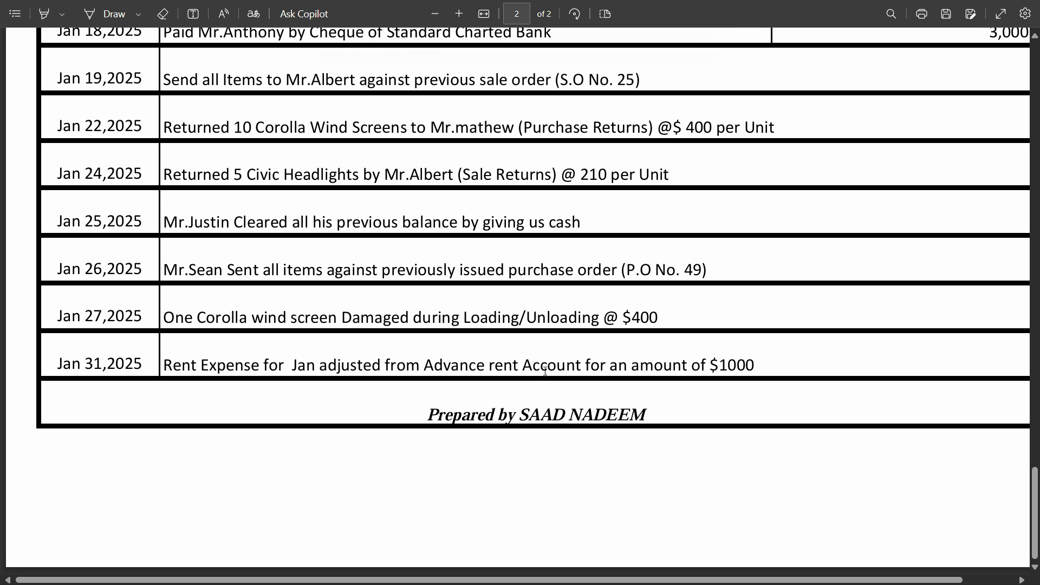
Step: Examine the Jan 31 rent adjustment and the Jan 04 advance rent entry in the January transactions PDF
drag(627, 368, 236, 369)
scroll(767, 374, up, 20)
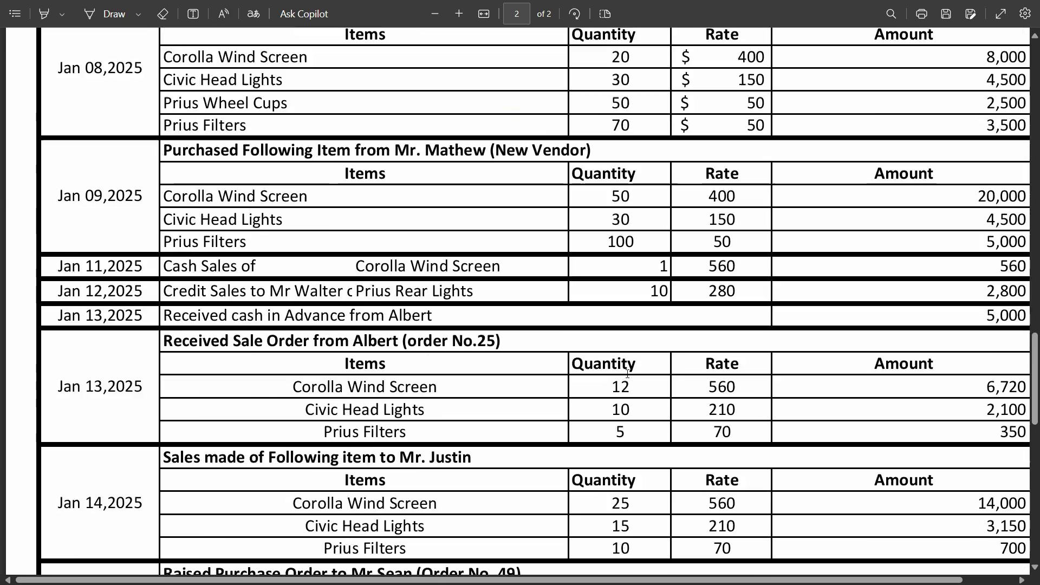
scroll(626, 379, down, 5)
scroll(456, 377, down, 5)
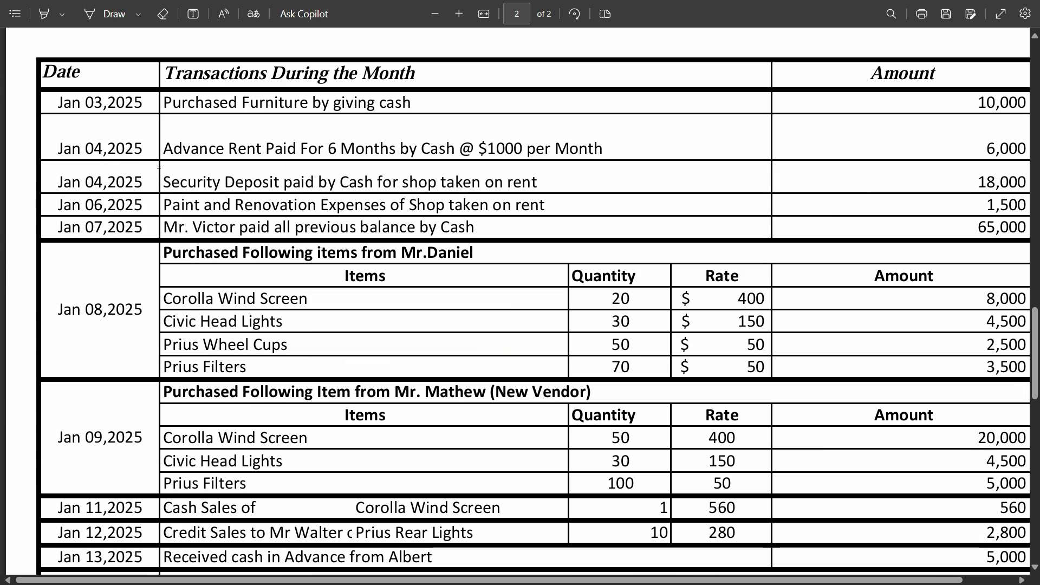
drag(257, 147, 324, 149)
drag(63, 146, 161, 148)
click(165, 153)
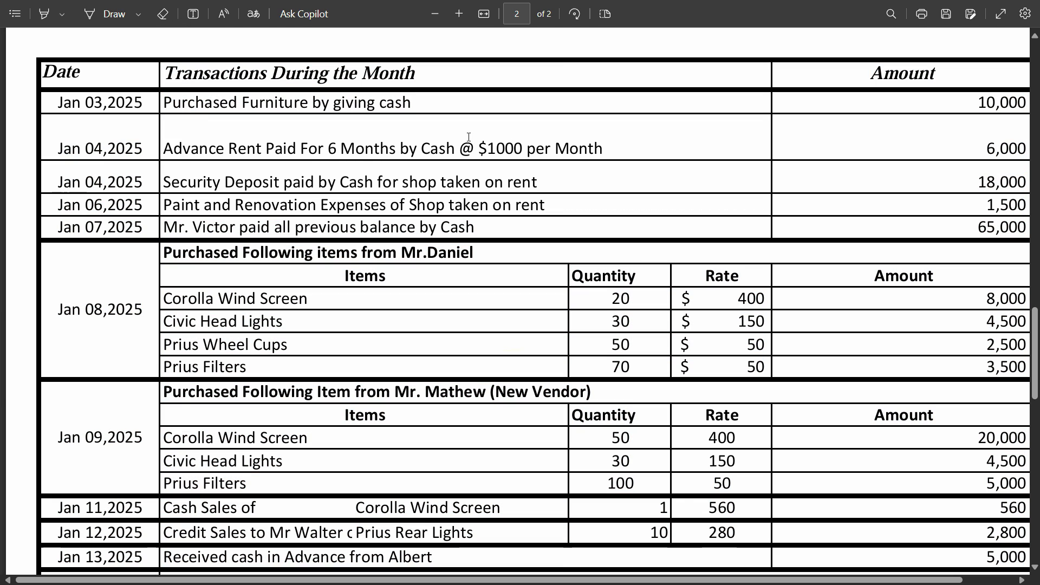
drag(488, 149, 543, 150)
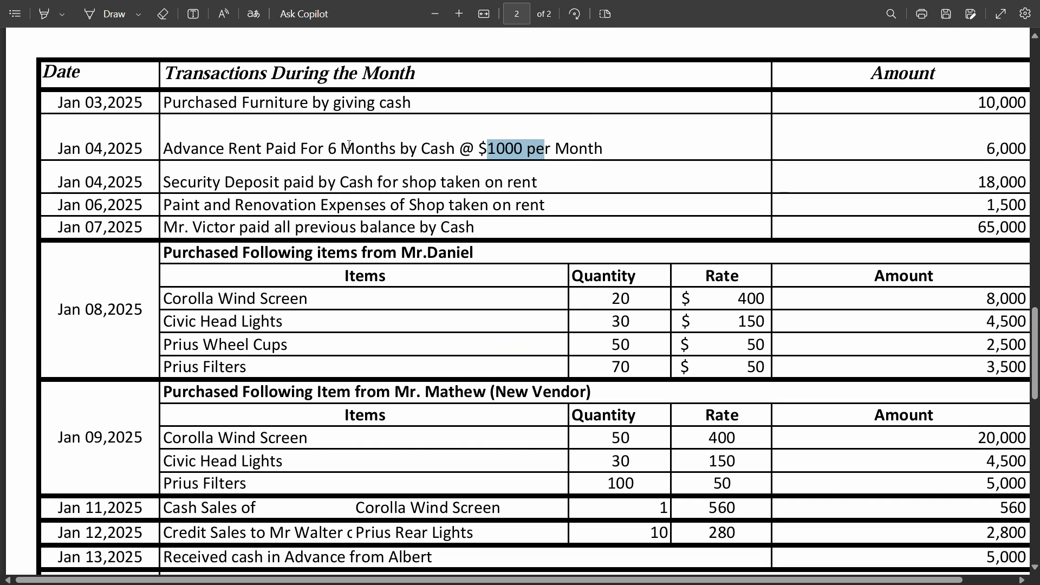
drag(58, 148, 140, 147)
click(239, 146)
click(360, 144)
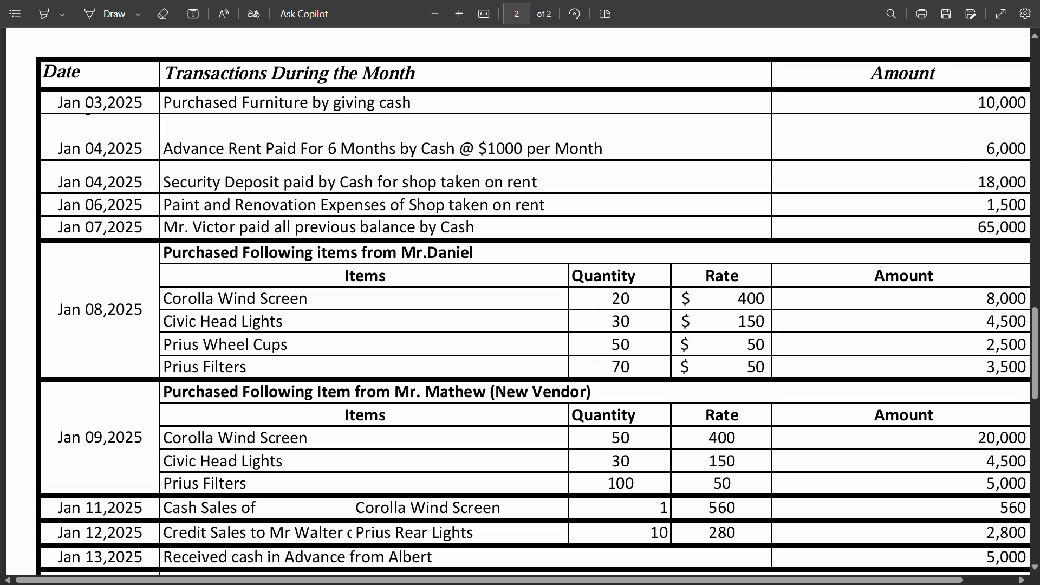
Step: Review the full list of January transactions through to the final Jan 31 rent adjustment
scroll(99, 180, down, 5)
scroll(97, 217, up, 7)
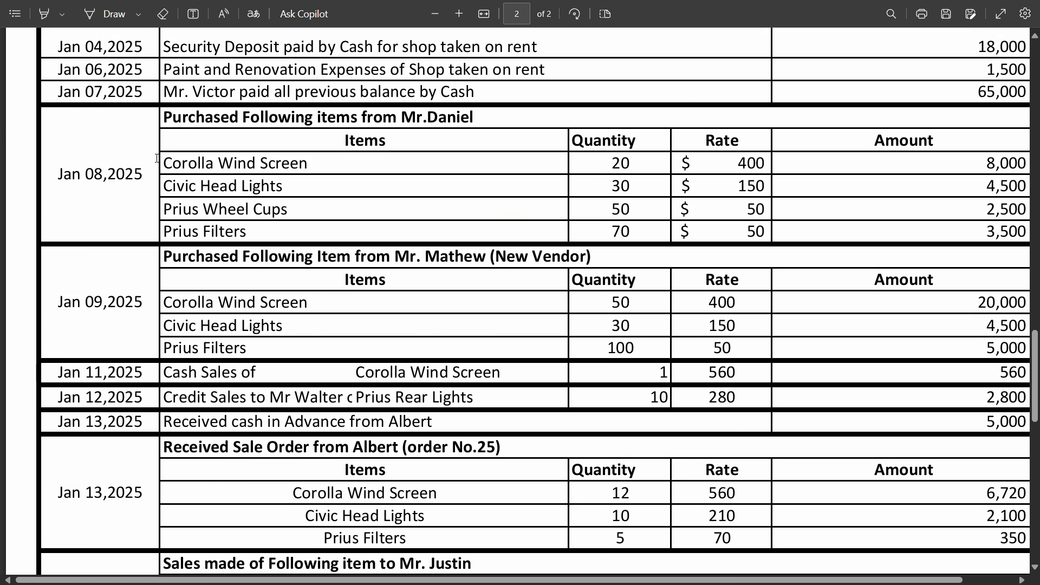
scroll(96, 256, down, 3)
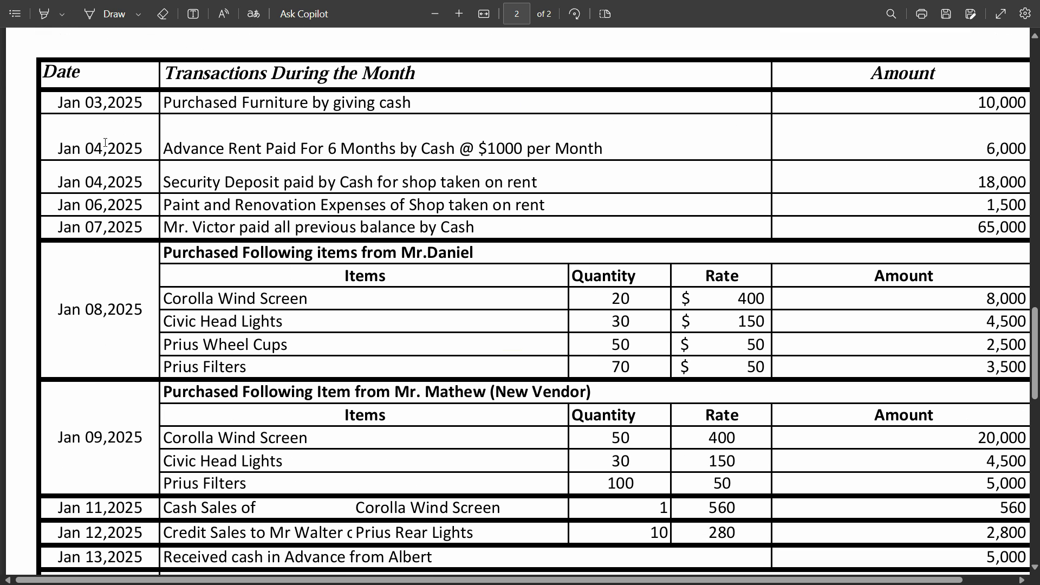
scroll(94, 216, down, 9)
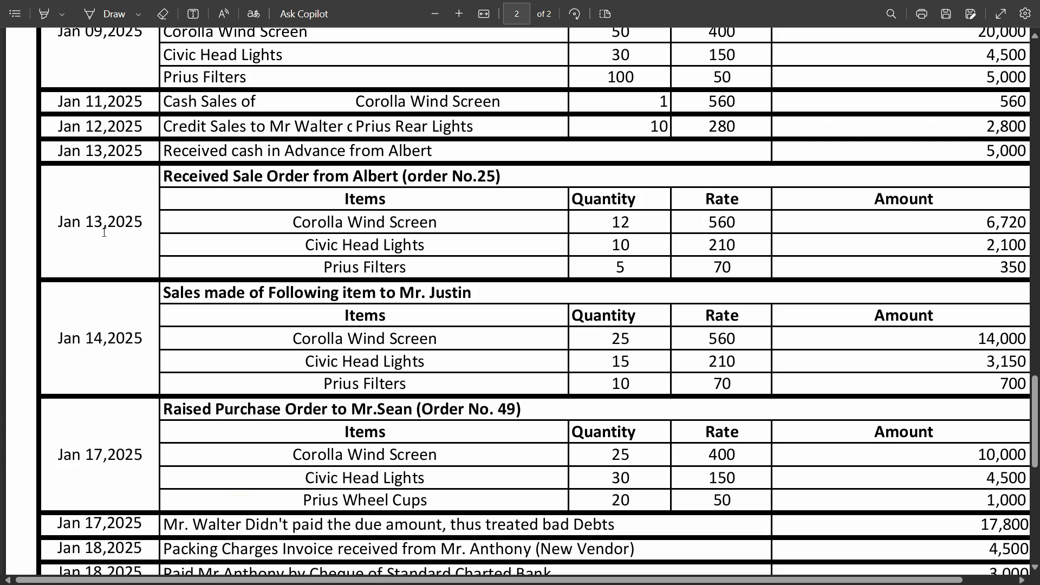
scroll(105, 231, up, 12)
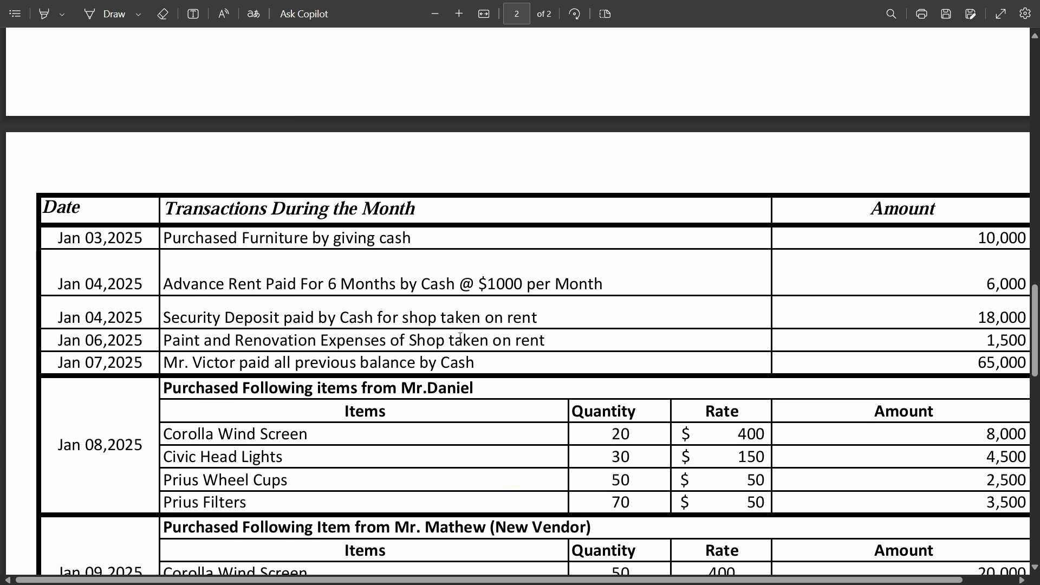
scroll(98, 355, down, 20)
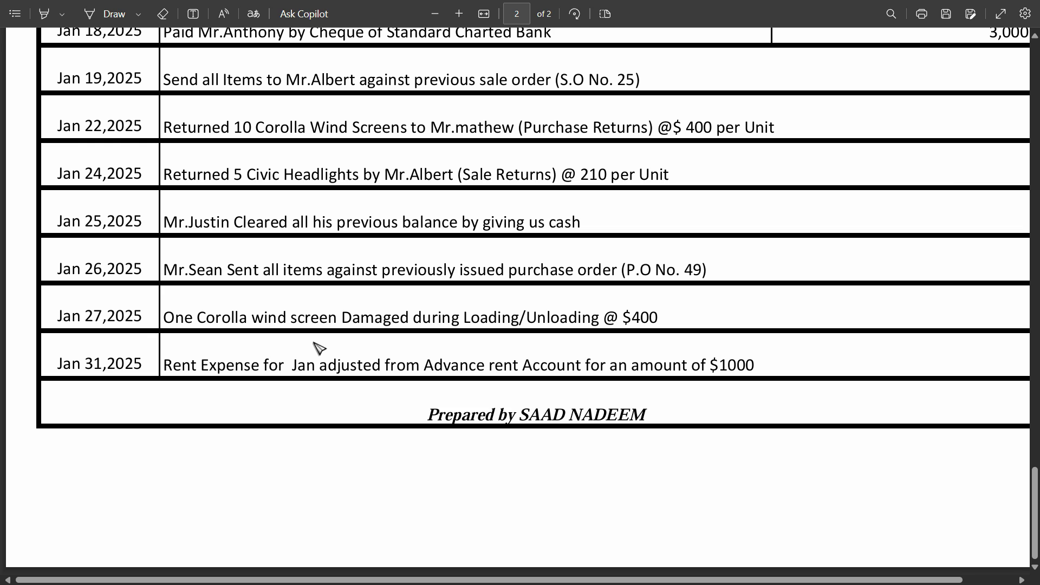
Step: Switch to Zoho Books and start a new manual journal entry dated 28 Feb 2025
key(alt+Tab)
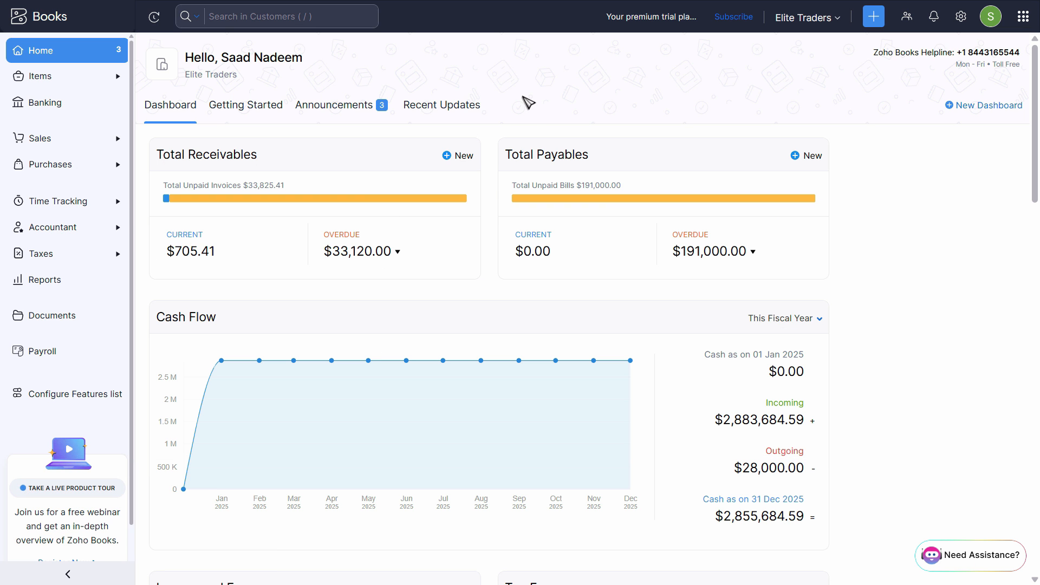
click(875, 21)
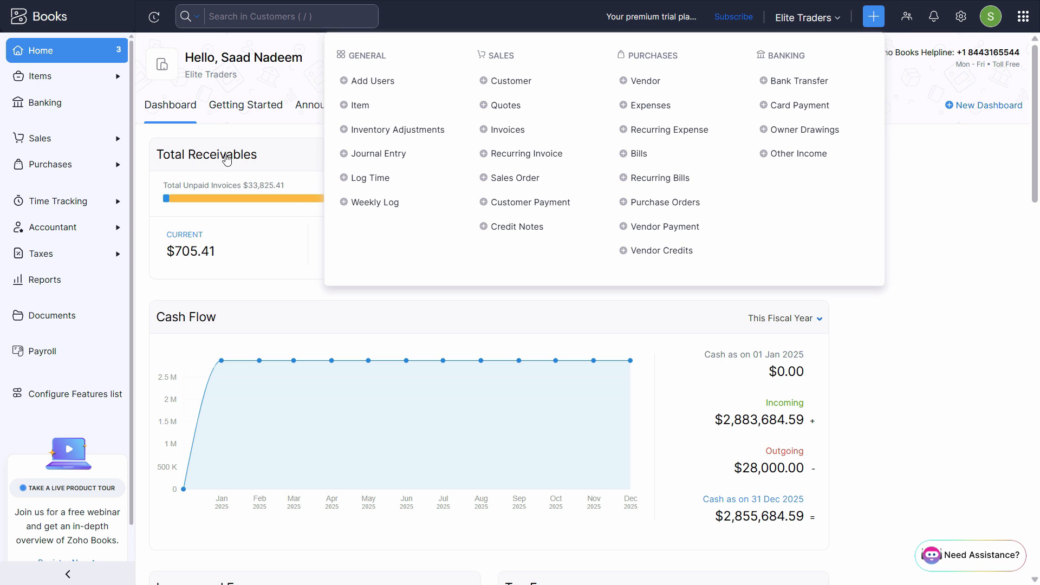
click(366, 155)
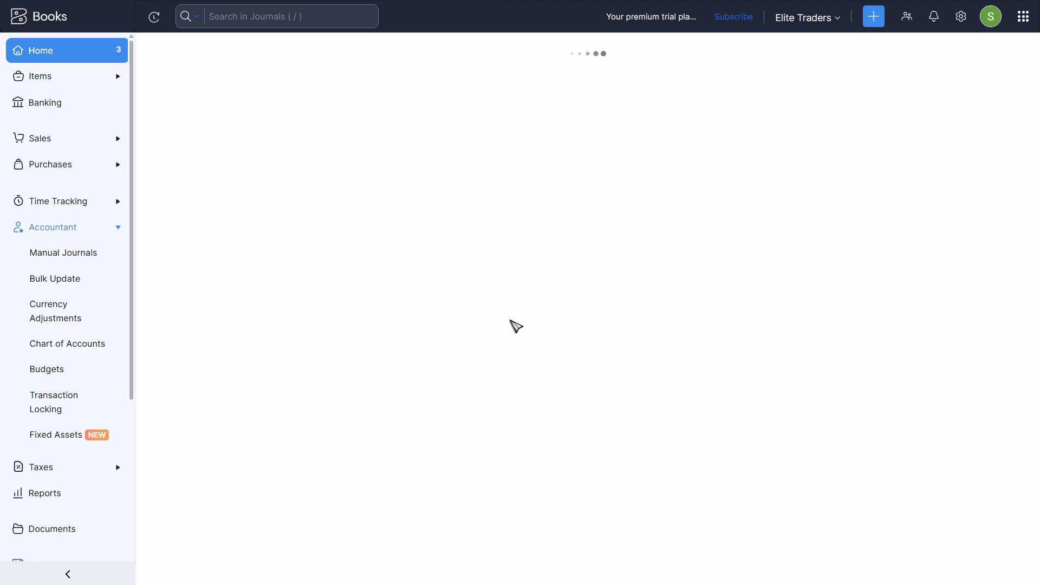
click(332, 104)
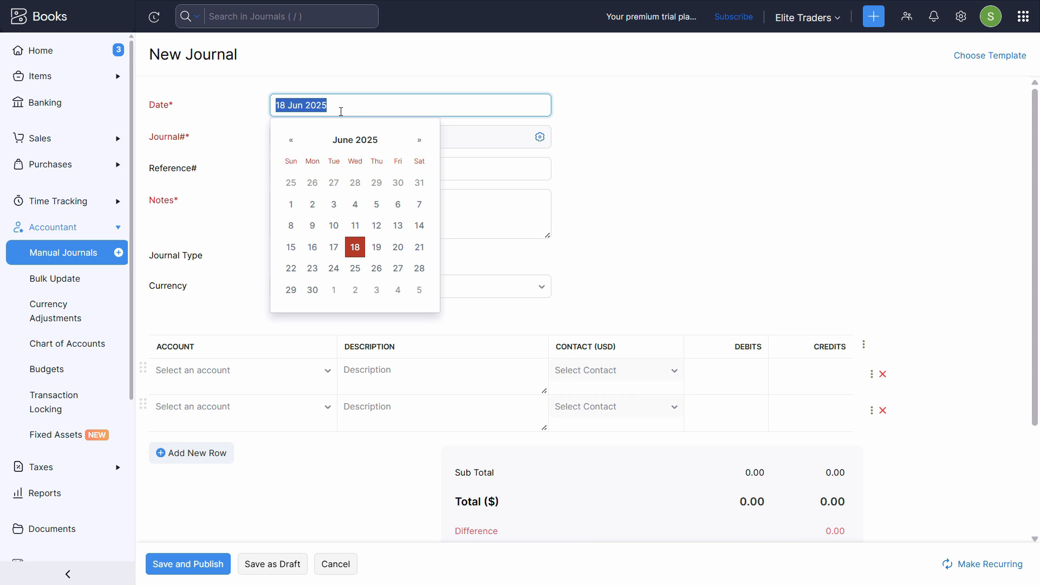
text(28 feb)
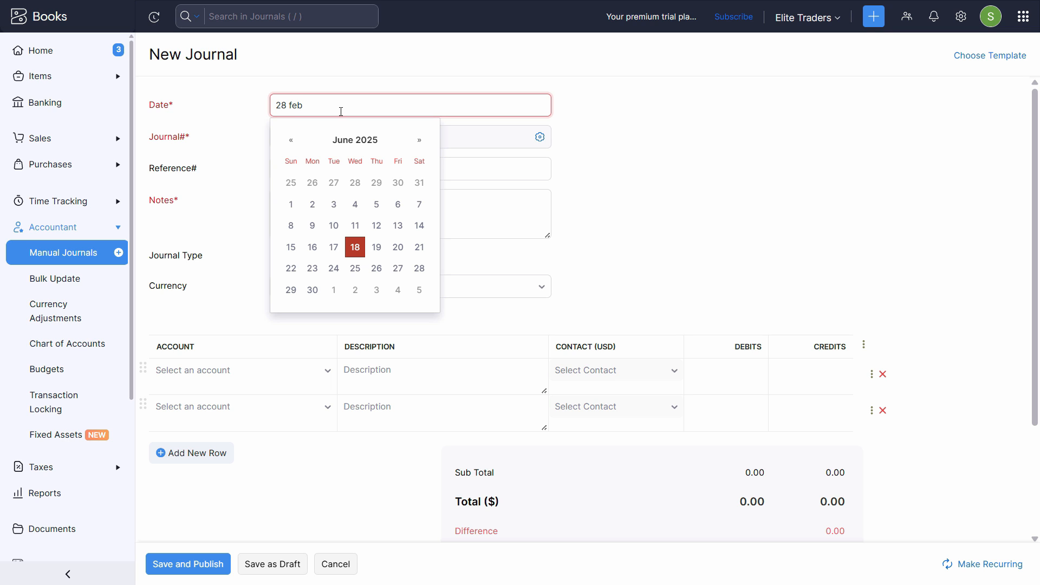
text( 2025)
key(Tab)
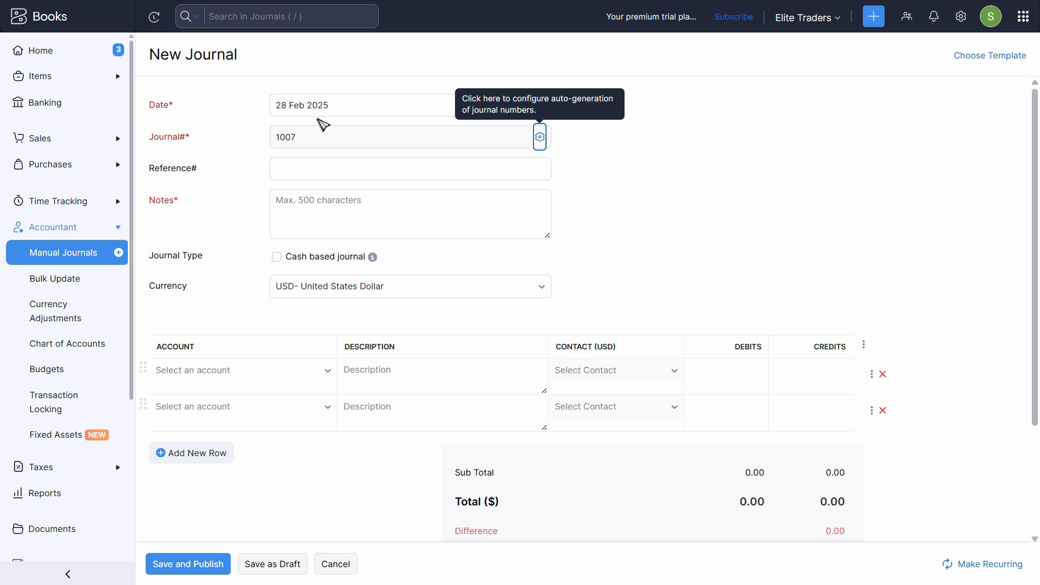
Step: Copy the Jan 31 rent adjustment text from the PDF into the journal notes, replacing "Jan" with "the month"
click(305, 178)
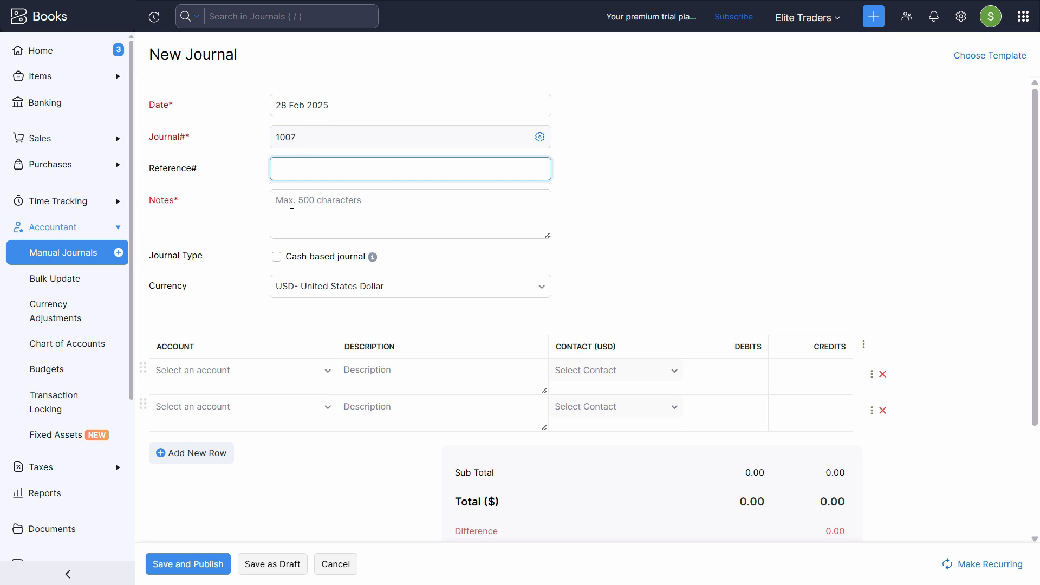
click(274, 200)
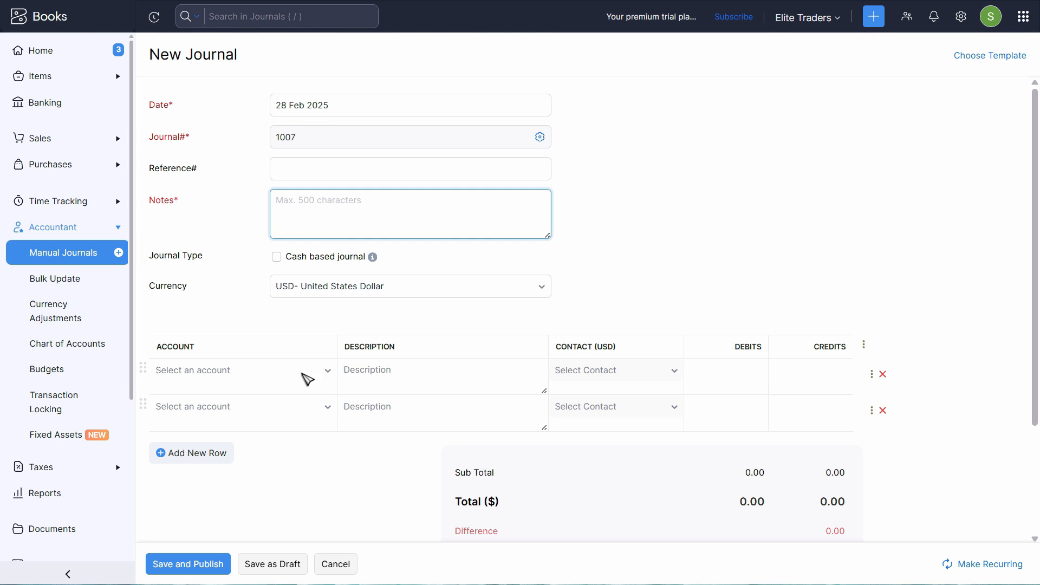
key(alt+Tab)
triple_click(286, 360)
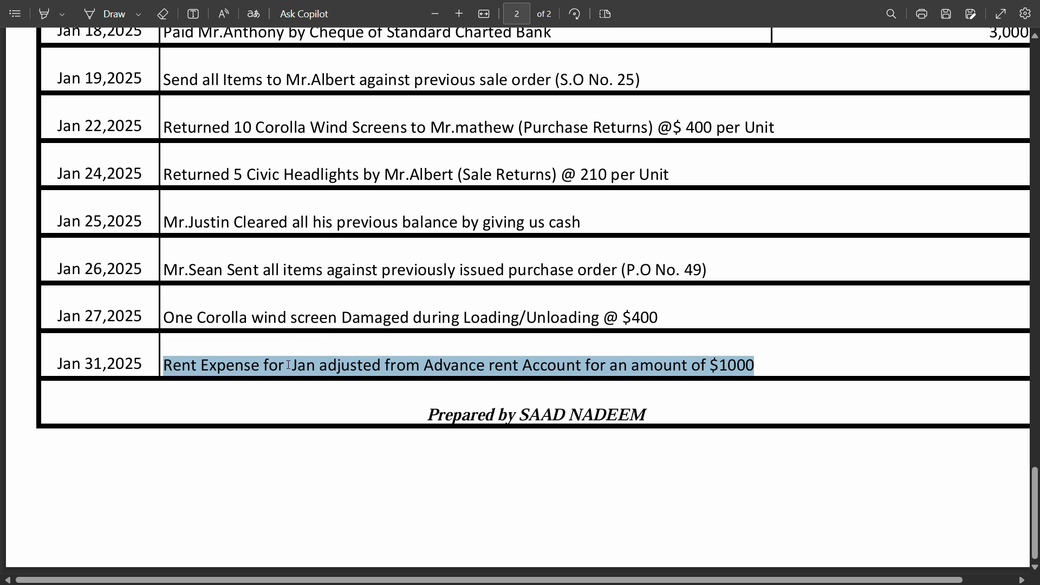
key(ctrl+c)
key(alt+Tab)
key(ctrl+v)
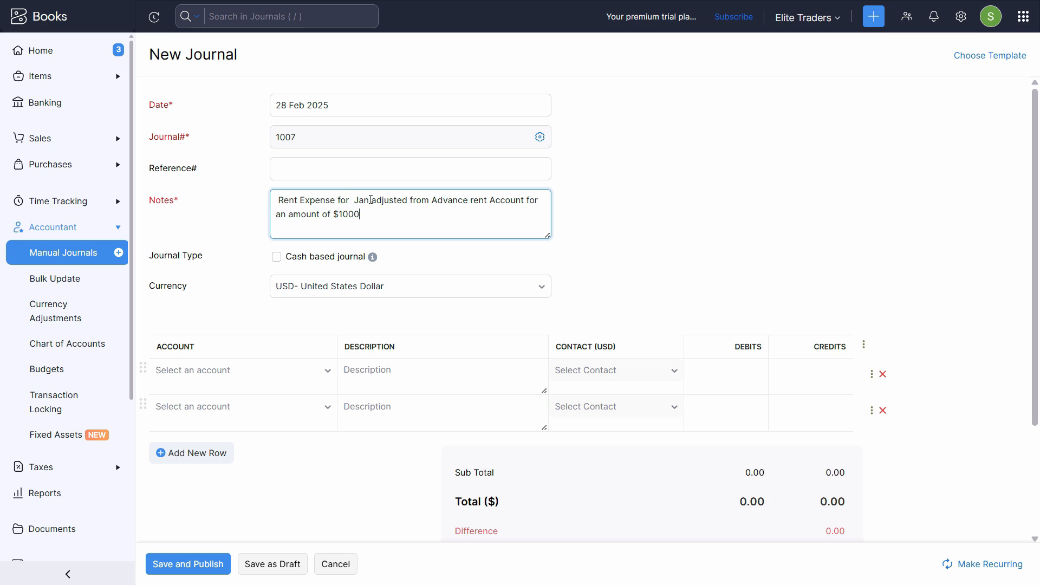
drag(365, 201, 353, 205)
text(the month)
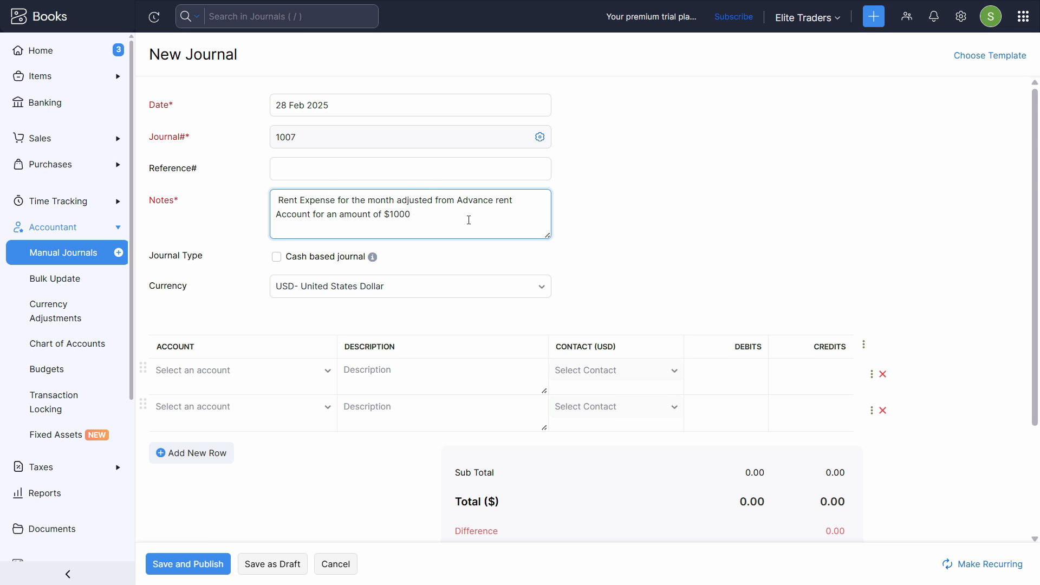
Step: Set the account of the journal's first line to Rent Expense
scroll(468, 220, down, 3)
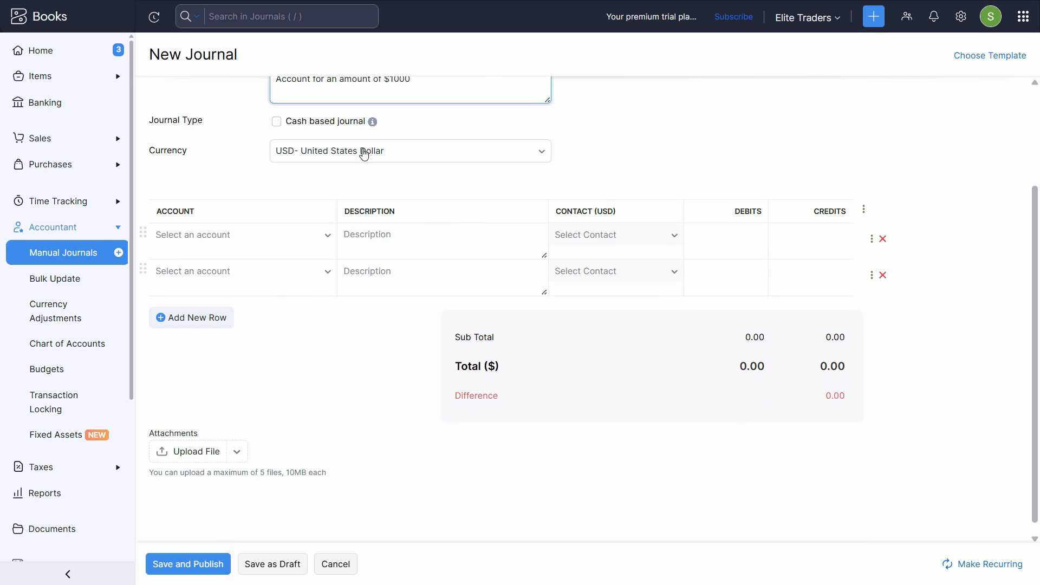
click(269, 241)
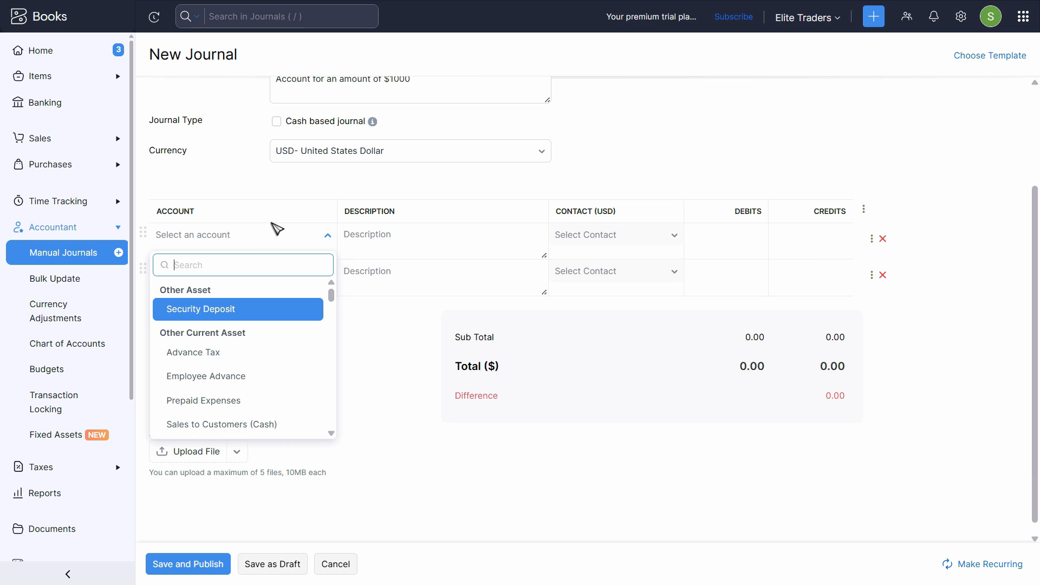
text(rent)
key(Down)
key(Down)
key(Down)
key(Down)
key(Down)
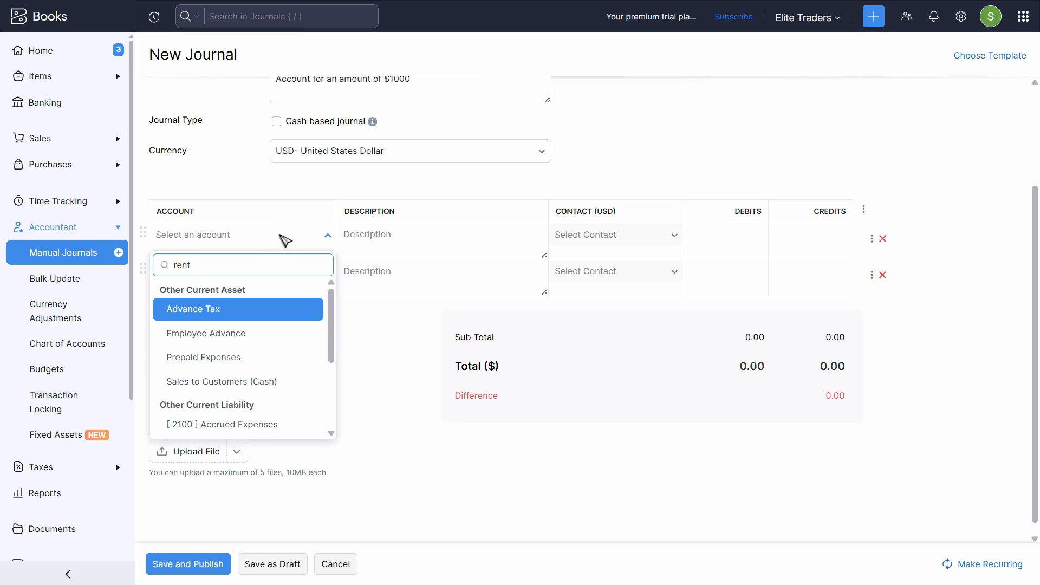
scroll(231, 429, down, 1)
click(231, 427)
Step: Paste the rent adjustment text as the Rent Expense line's description and enter a debit of 1000
click(417, 239)
key(ctrl+v)
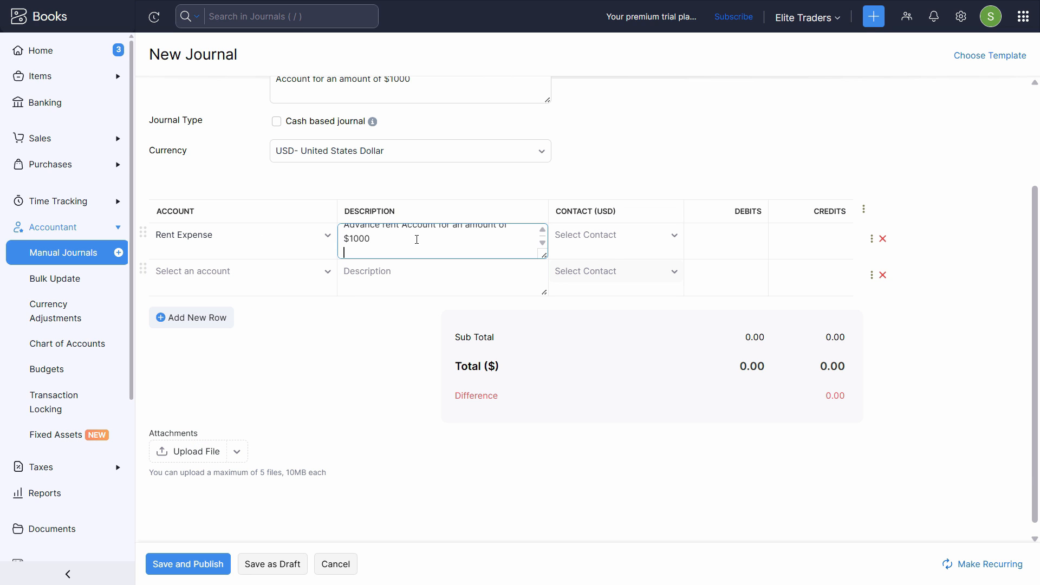
key(BackSpace)
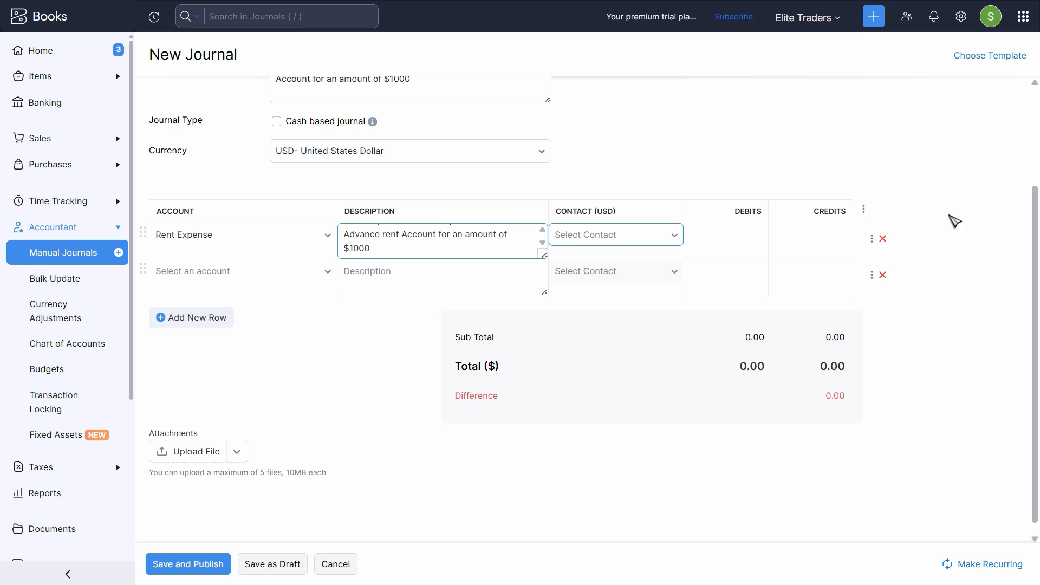
click(740, 234)
text(1000)
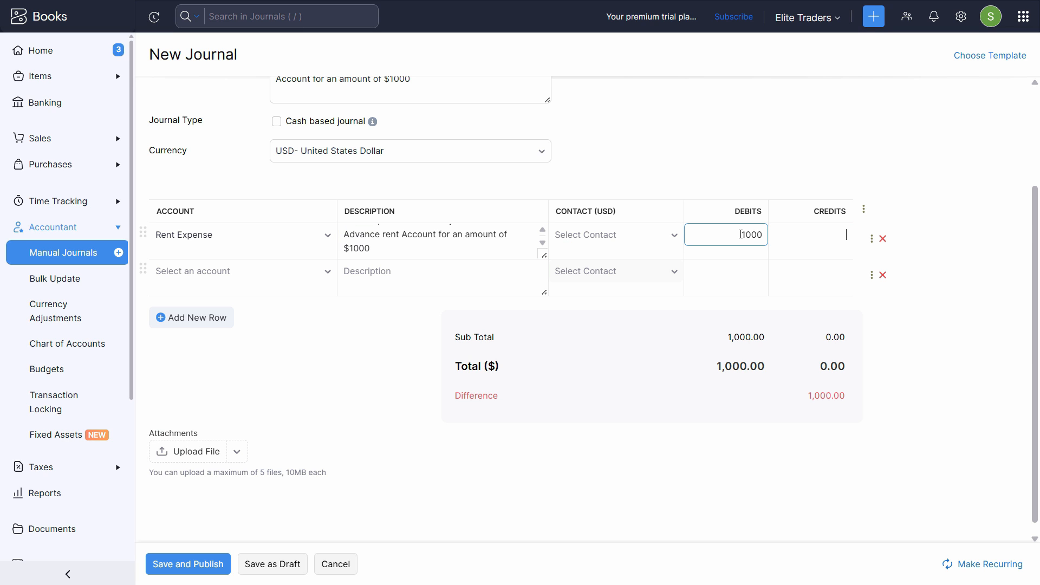
key(Tab)
Step: Fill the second line with the Prepaid Expenses account, the same rent adjustment description and a credit of 1000
click(253, 276)
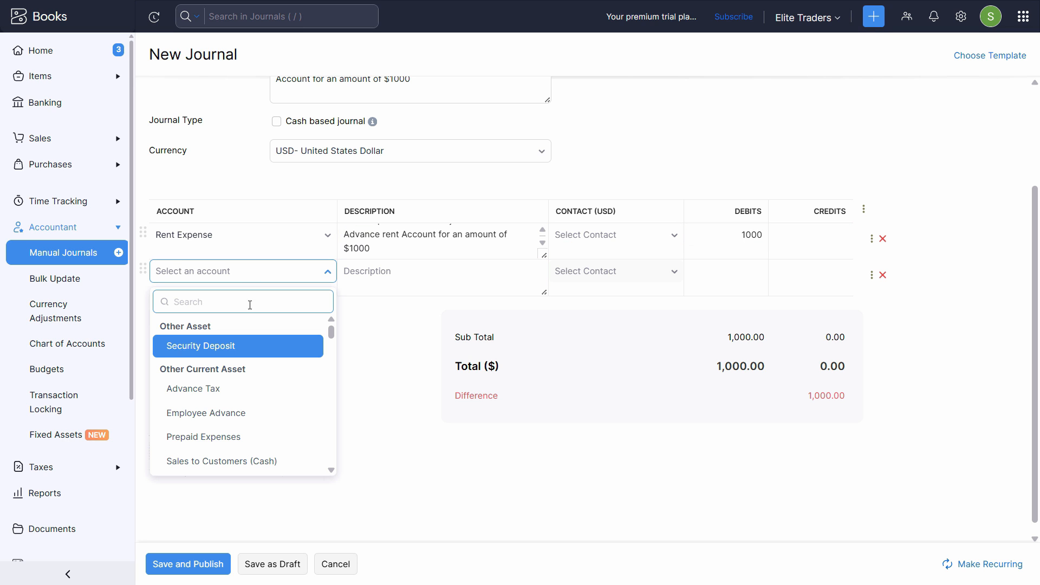
click(240, 443)
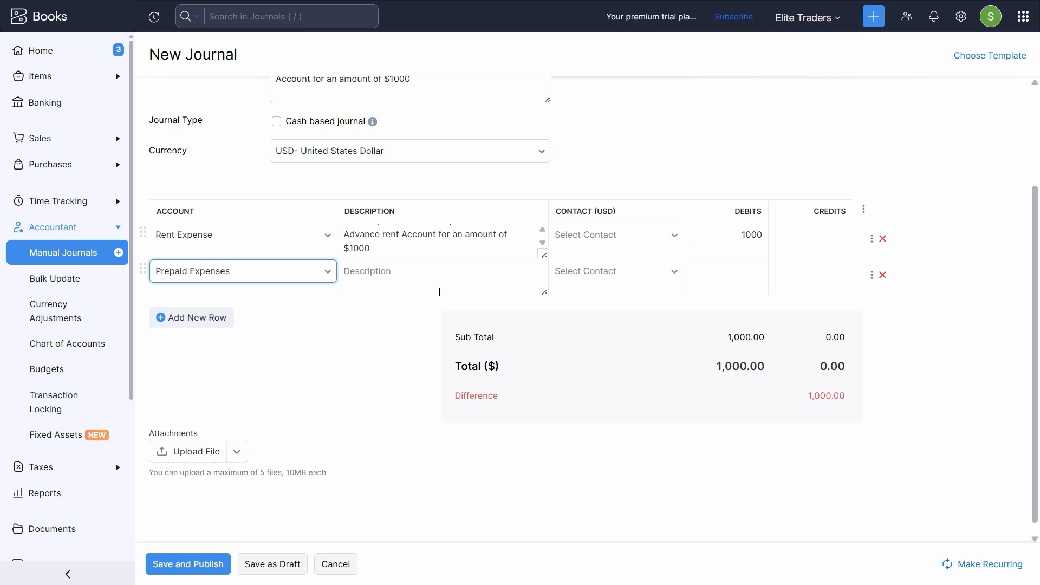
click(441, 285)
key(ctrl+v)
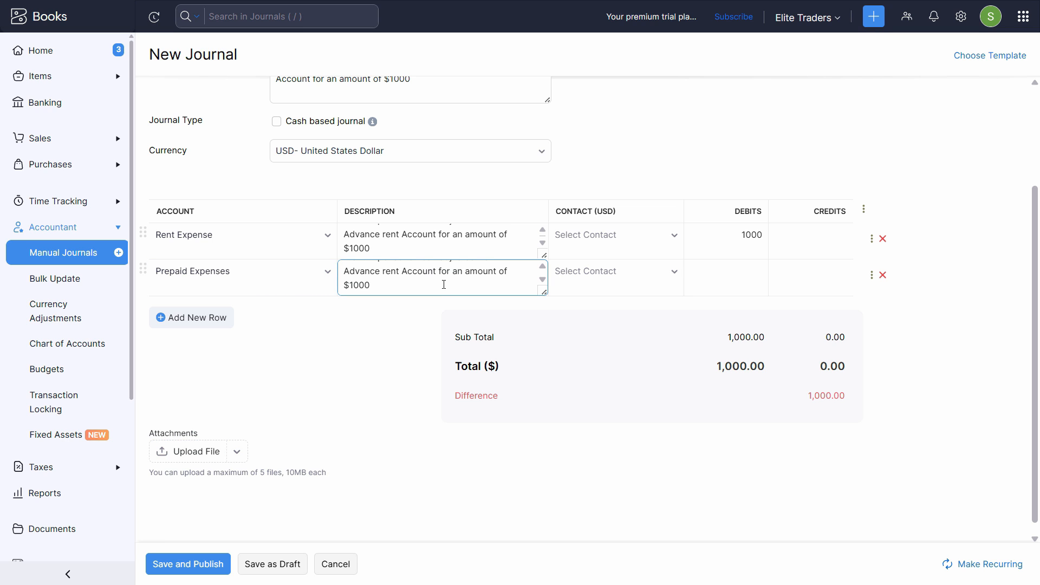
click(716, 266)
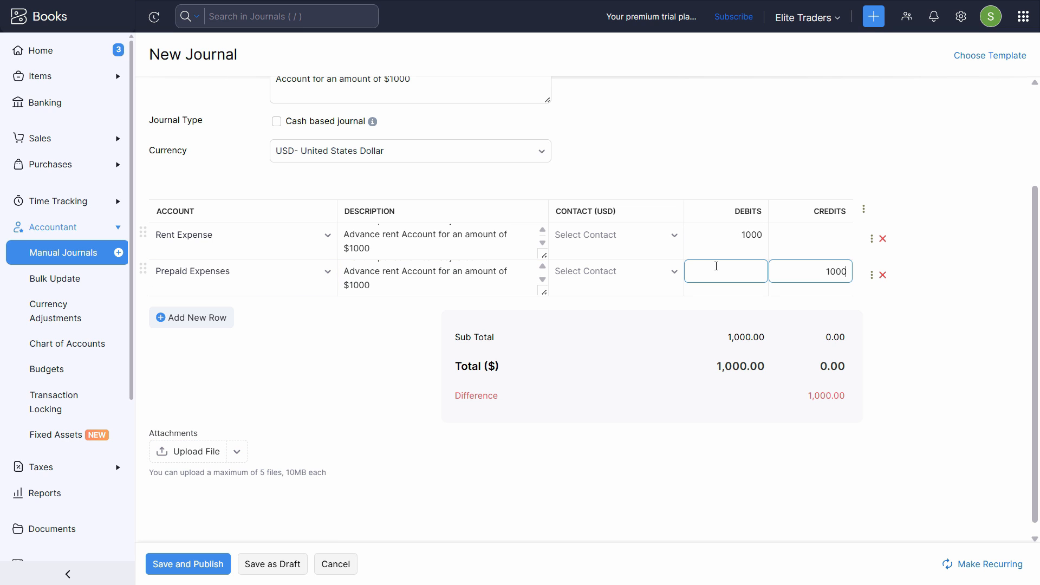
key(Tab)
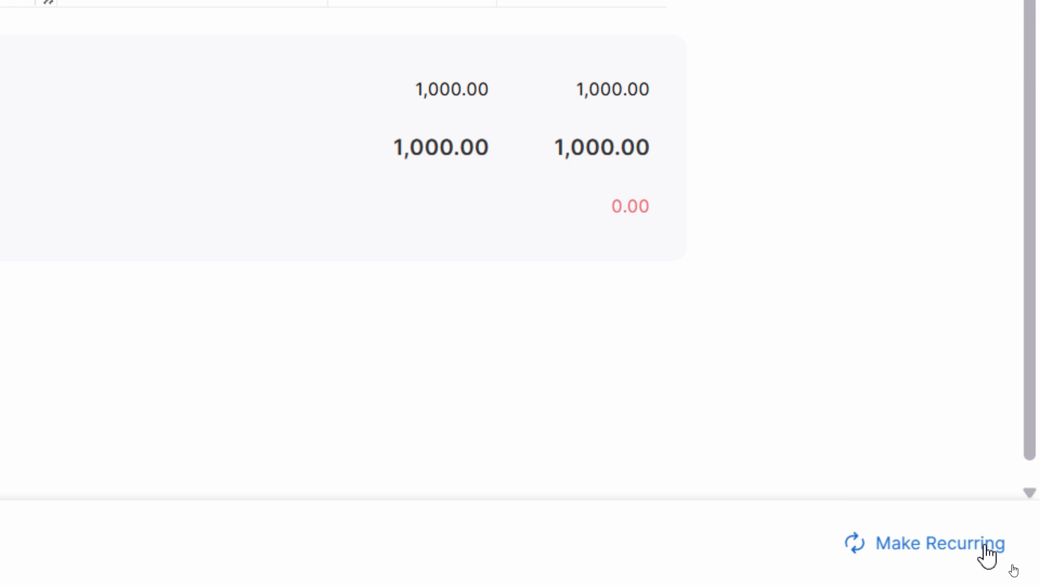
Step: Turn the journal into a recurring one with the profile name RentPosting, repeating every month
click(987, 553)
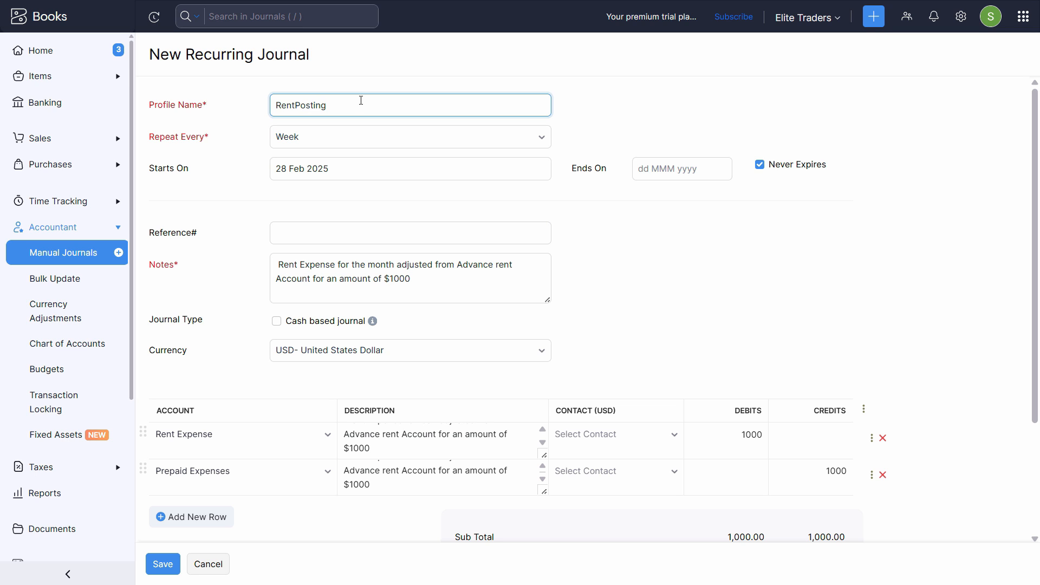
key(Tab)
click(418, 145)
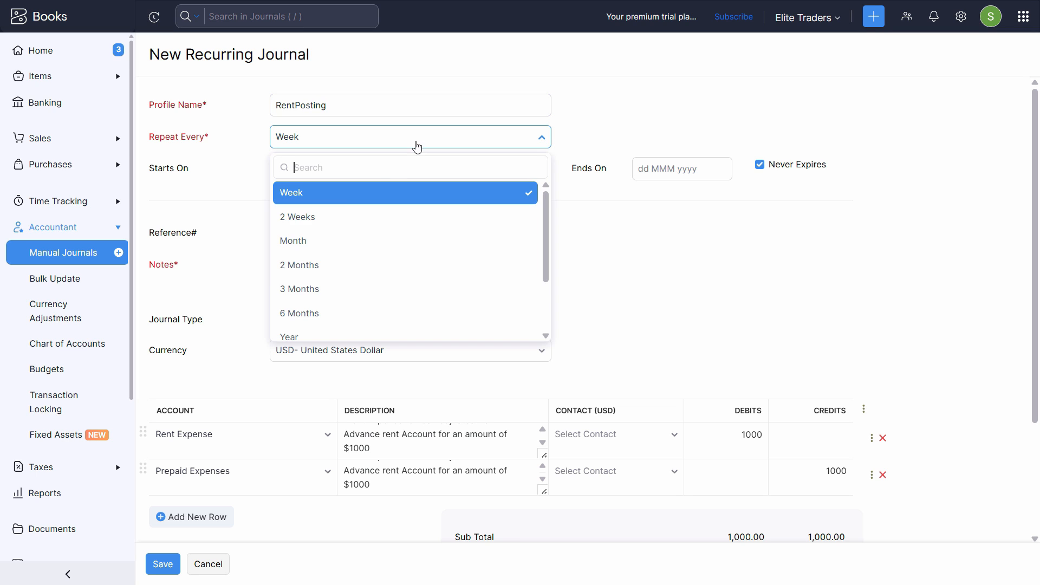
click(320, 240)
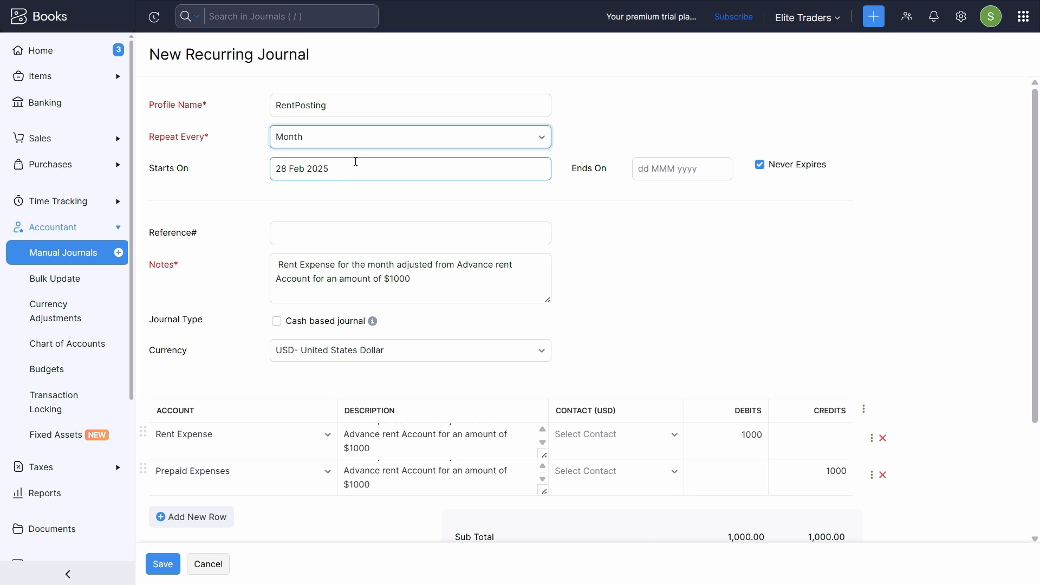
Step: Enter 1185121 as the recurring journal's reference number, keep the profile without an end date, and save it
click(677, 169)
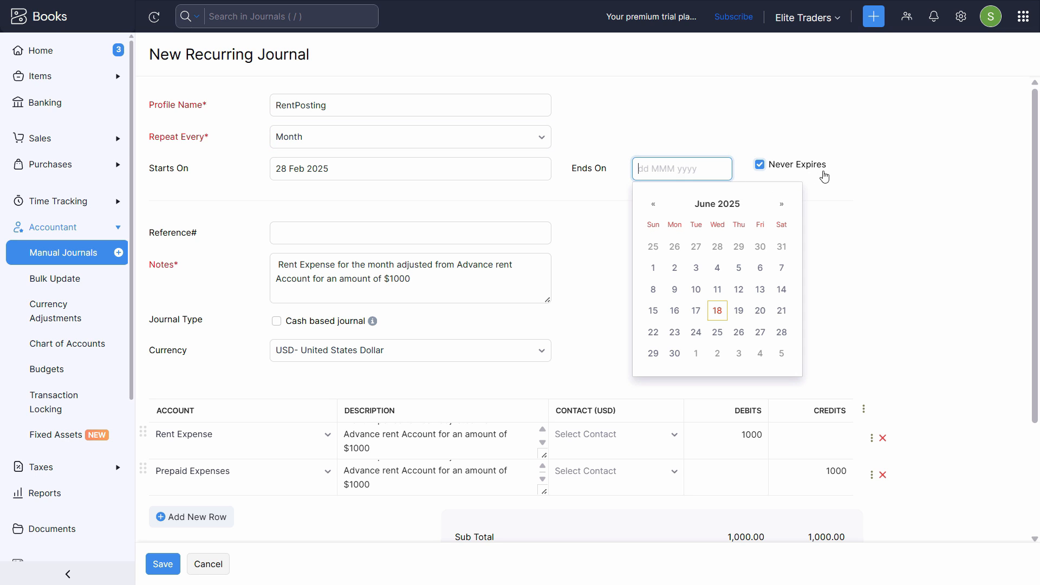
click(887, 179)
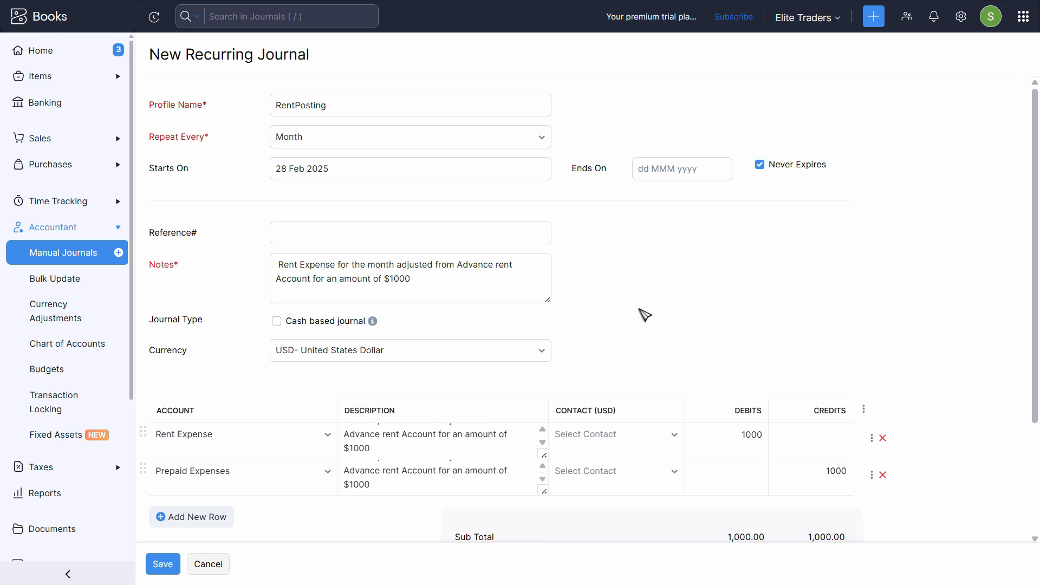
click(387, 232)
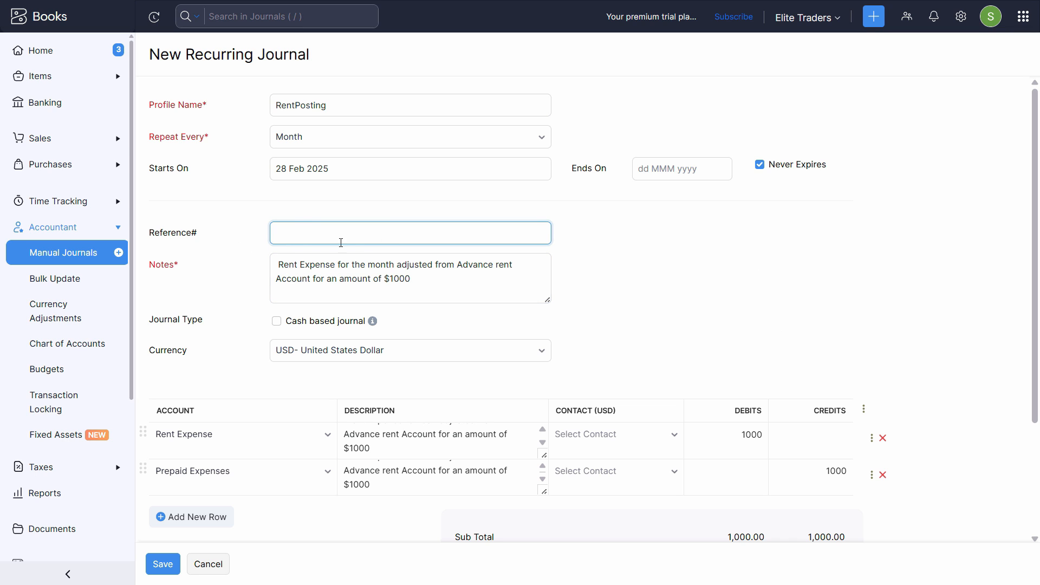
text(1185121)
key(Tab)
click(408, 284)
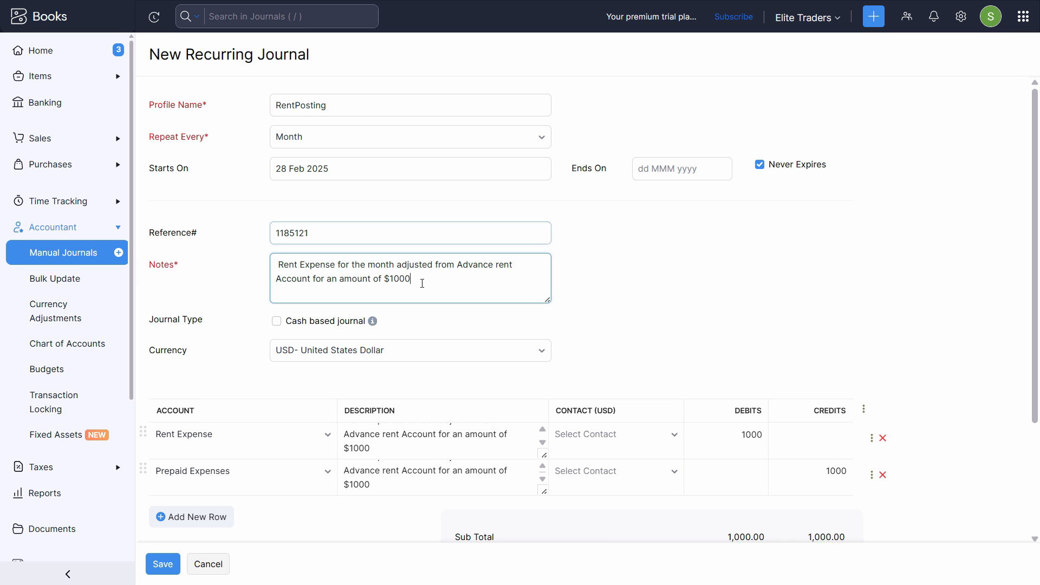
scroll(408, 283, down, 3)
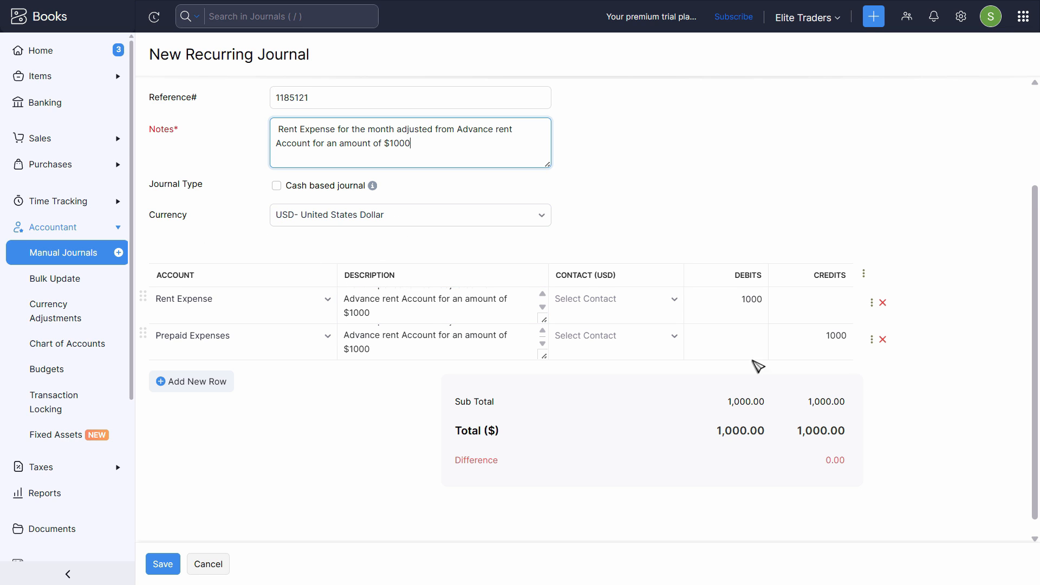
scroll(812, 390, down, 1)
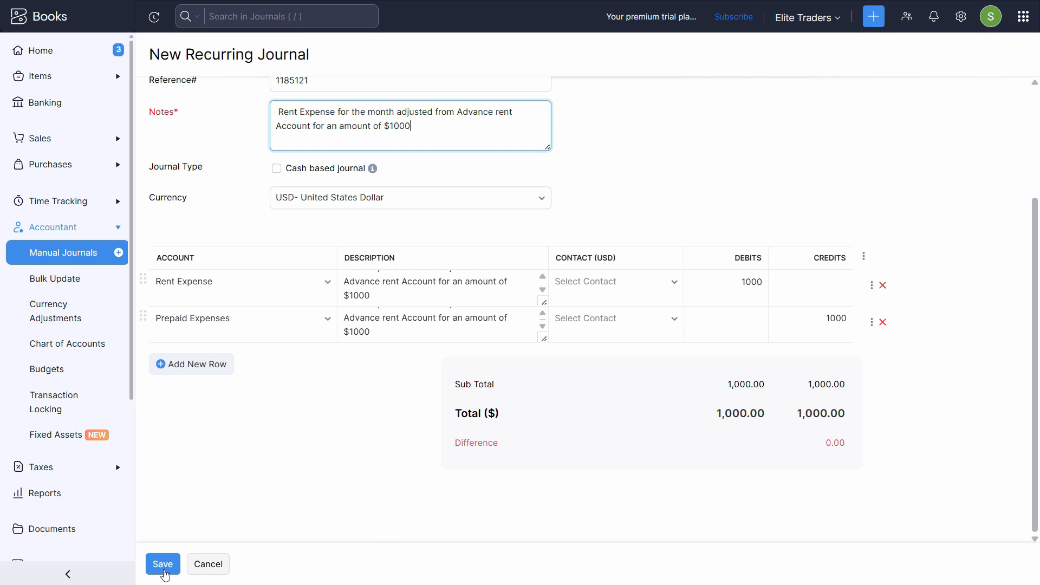
click(163, 570)
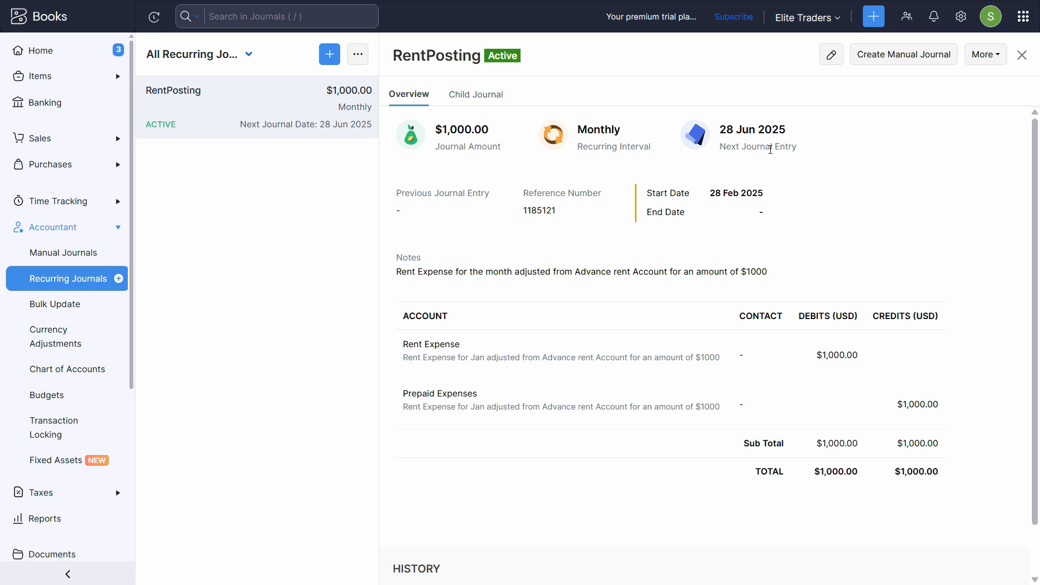
Step: Review the saved RentPosting profile's schedule, journal lines and child journals, and check the computer's current date
scroll(771, 149, down, 2)
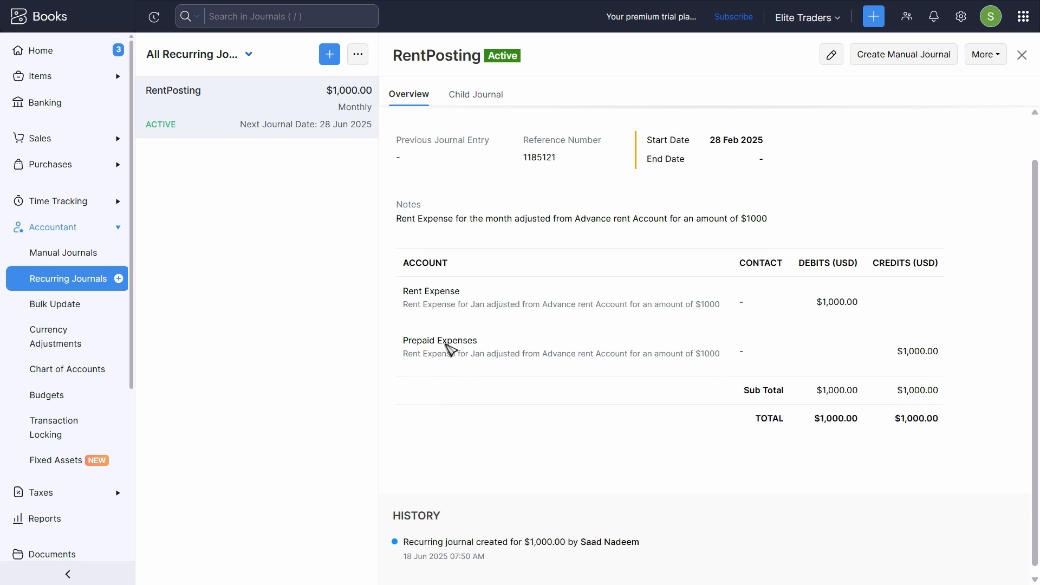
scroll(447, 352, up, 2)
click(464, 99)
click(424, 101)
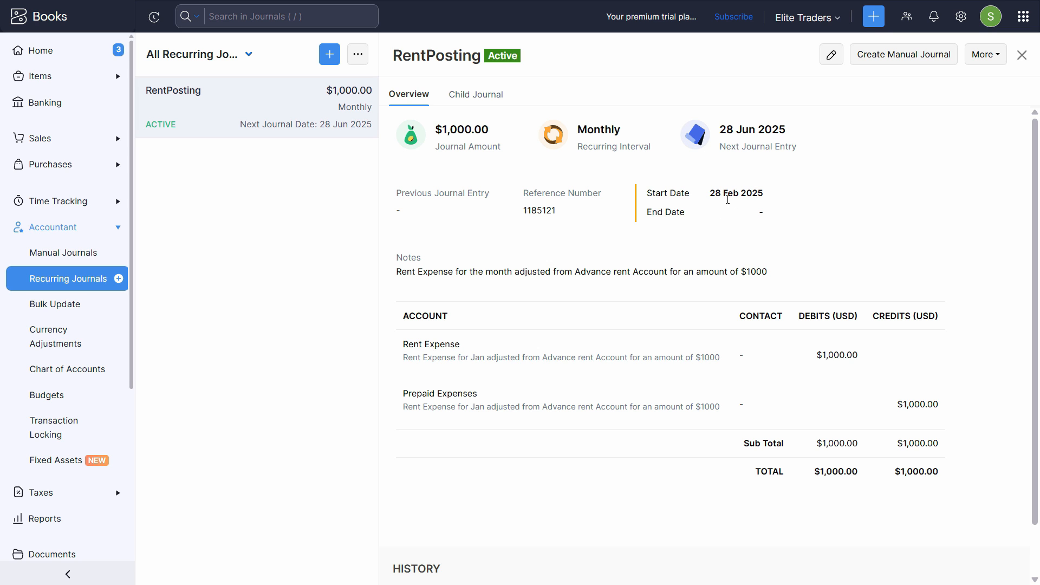
key(super)
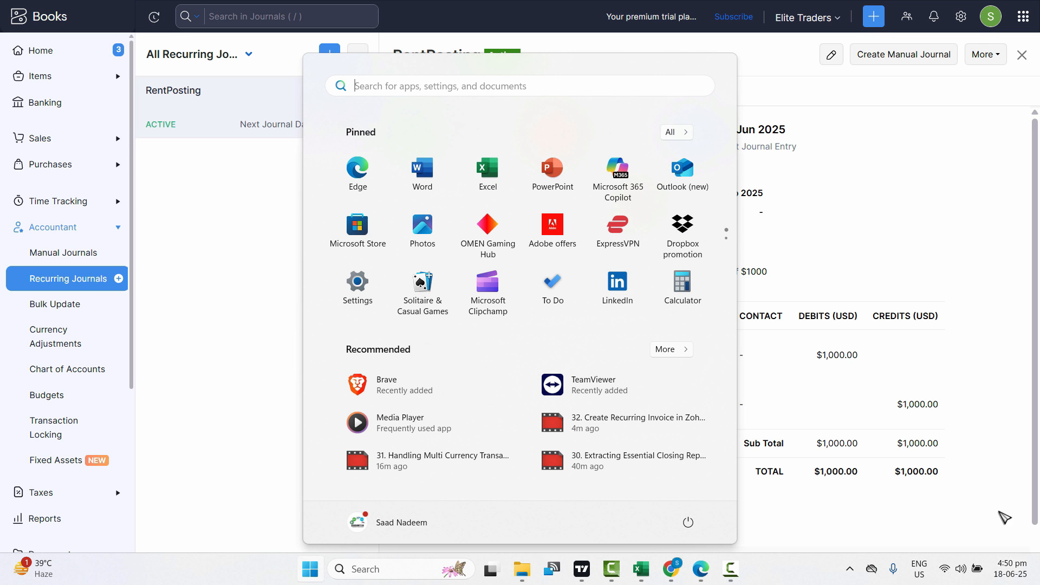
key(super)
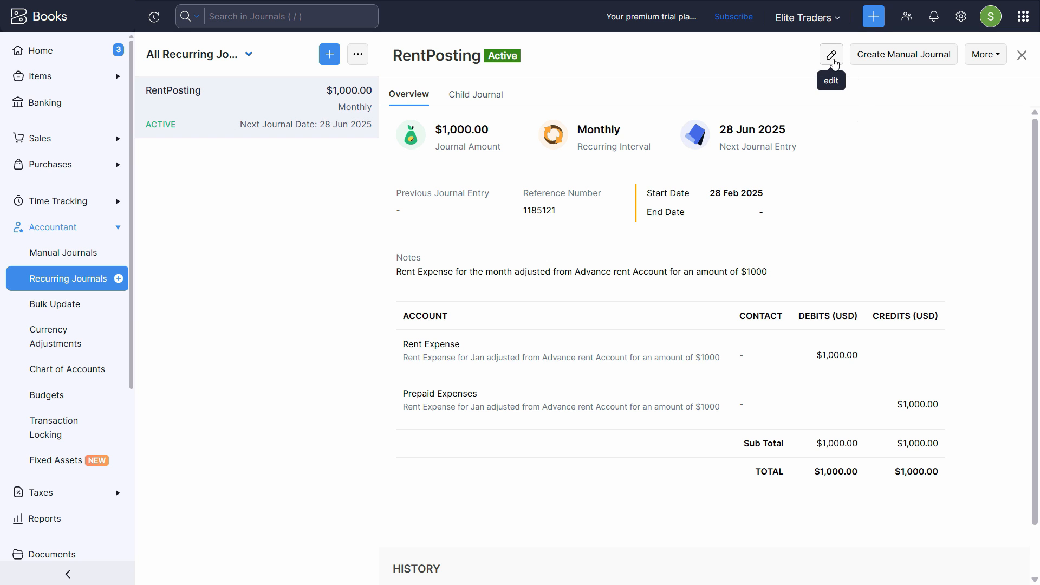
Step: Edit the RentPosting recurring journal to start on 30 Mar 2025 and save the change
click(832, 56)
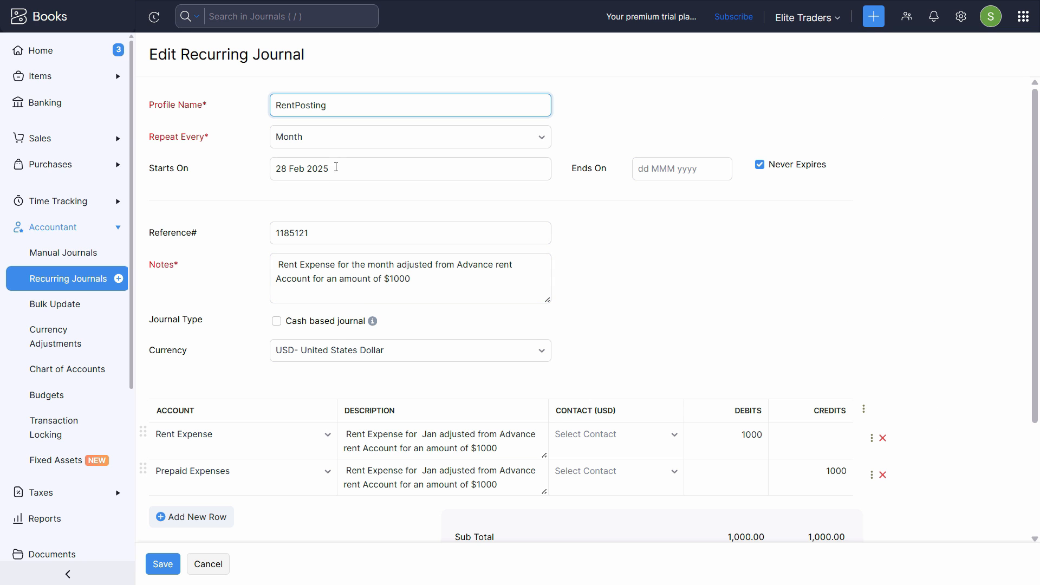
scroll(398, 501, down, 3)
scroll(422, 465, up, 3)
click(339, 170)
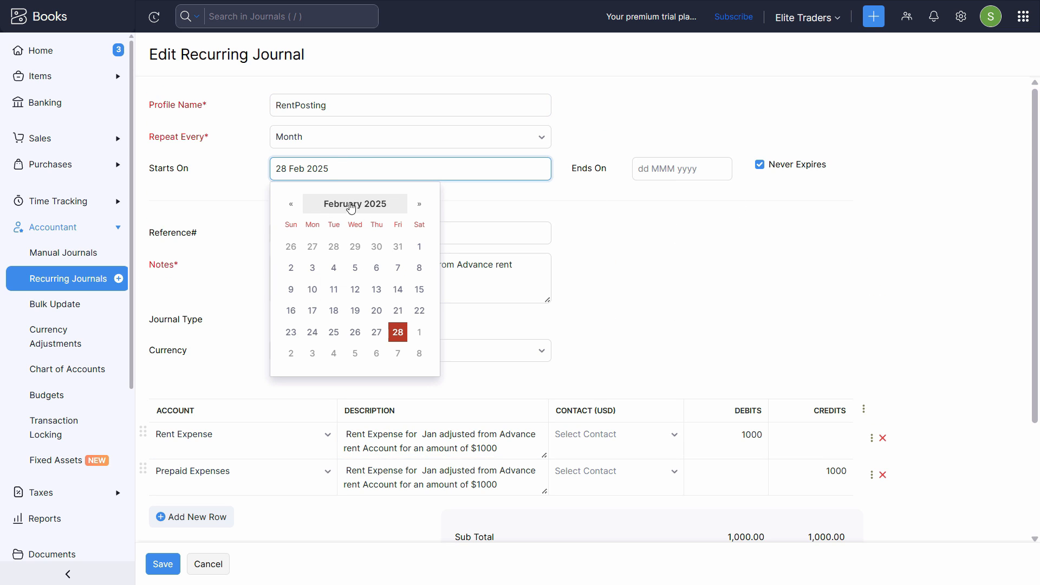
click(420, 205)
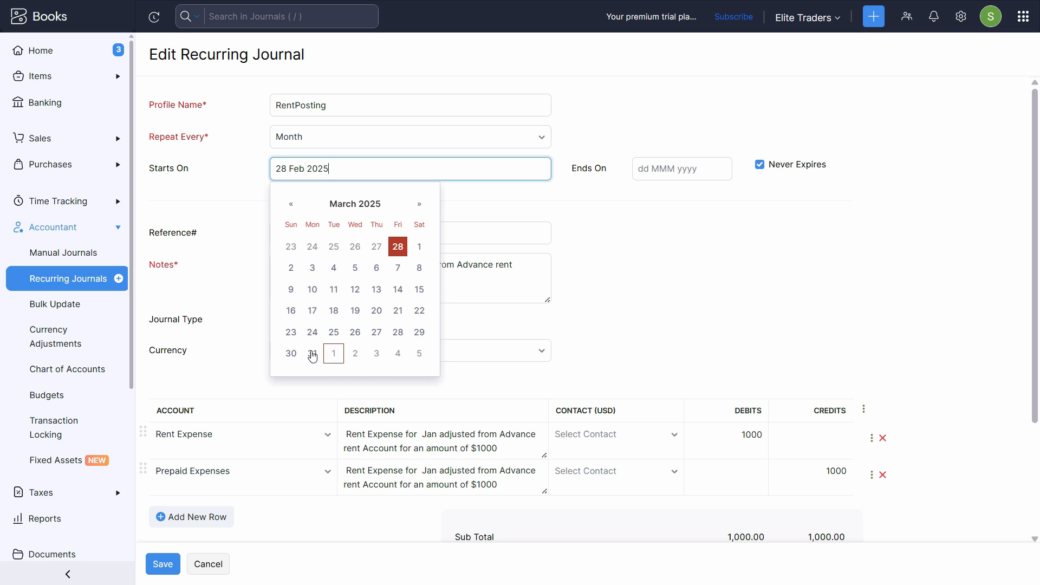
click(292, 354)
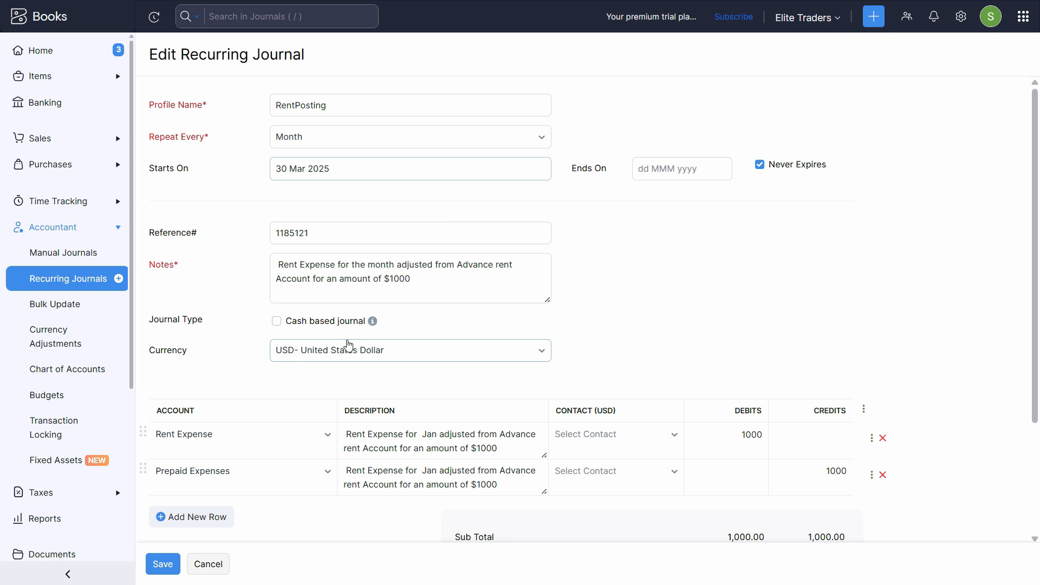
click(162, 564)
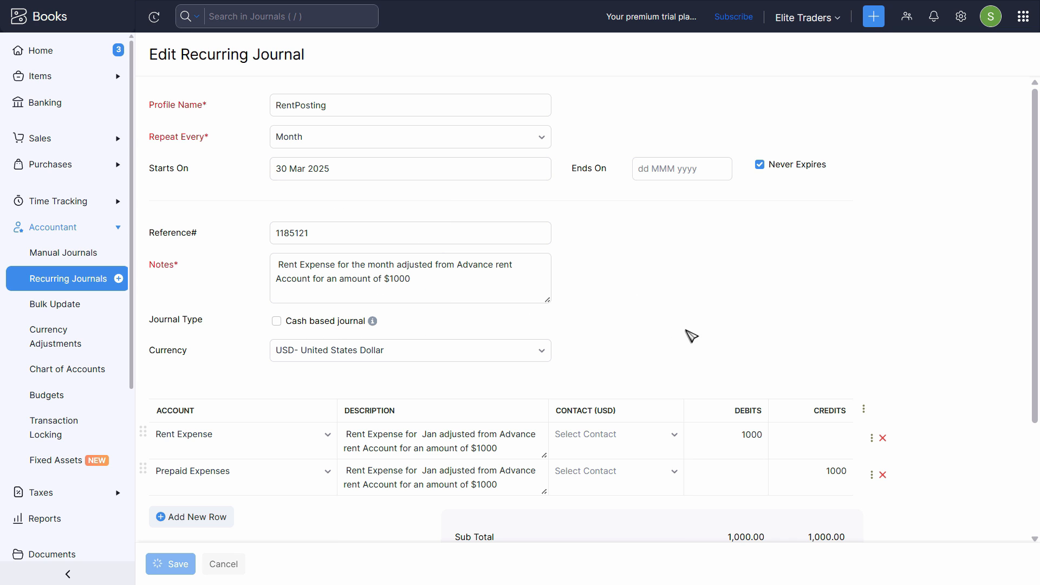